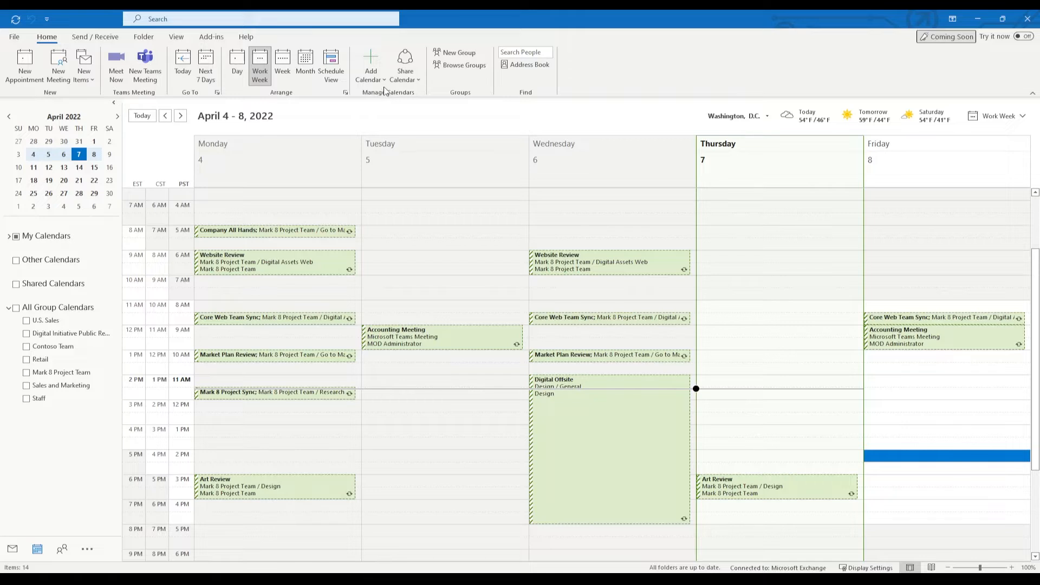
- Add a colleague's calendar from the Global Address List and overlay it on your own calendar
left_click(372, 81)
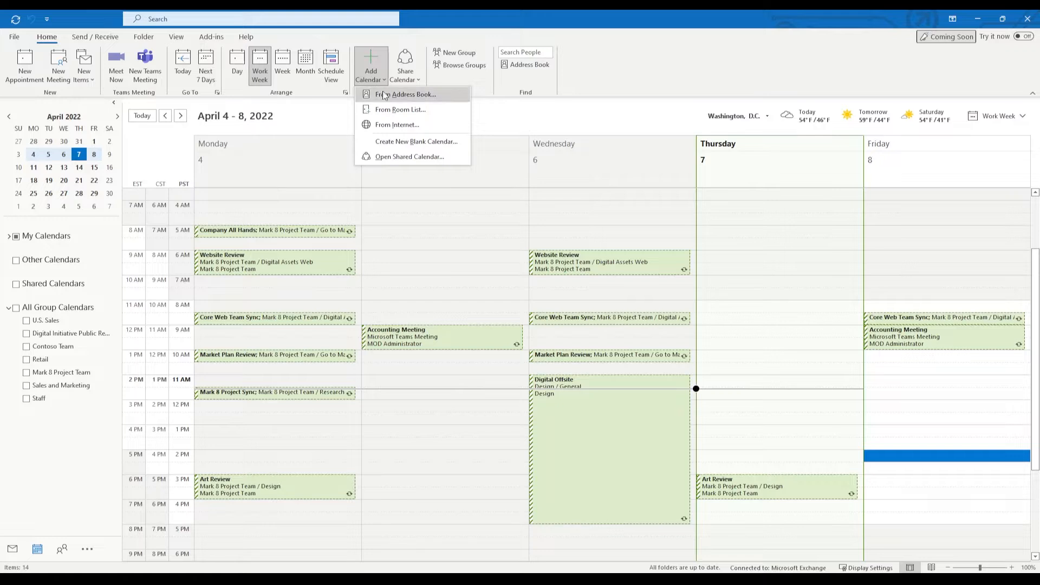
left_click(418, 96)
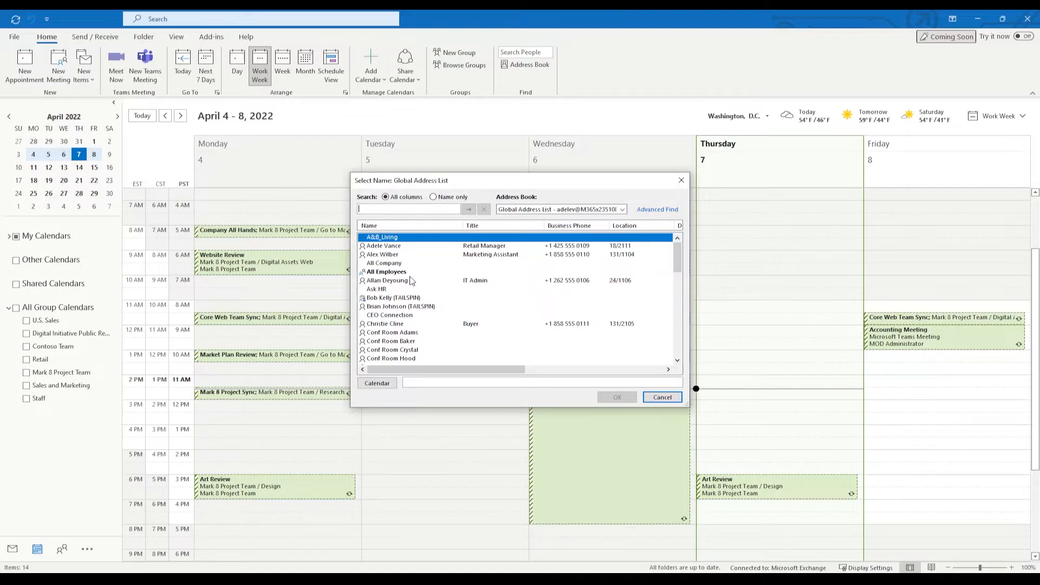
left_click(387, 255)
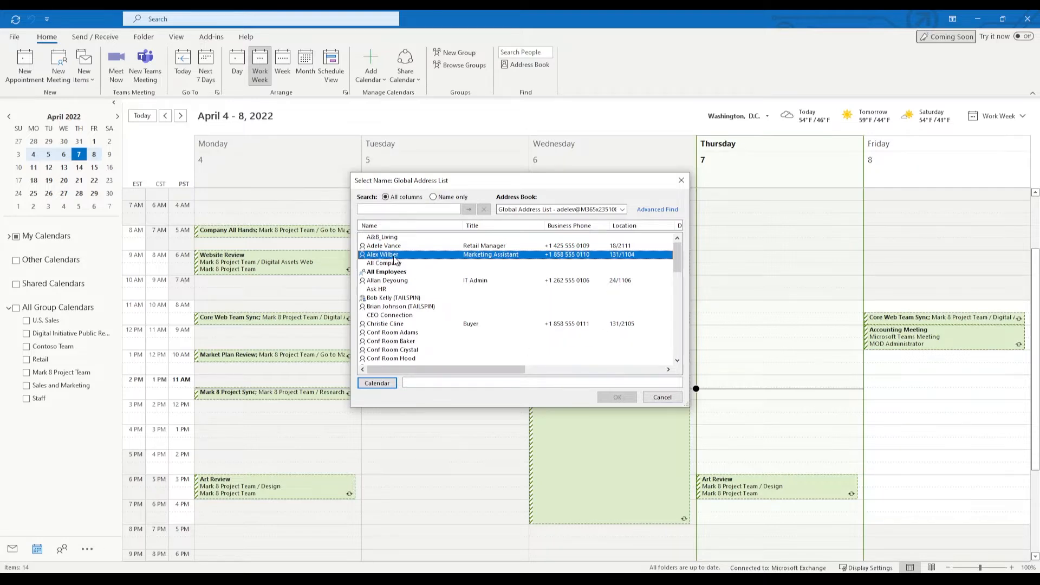
double_click(387, 254)
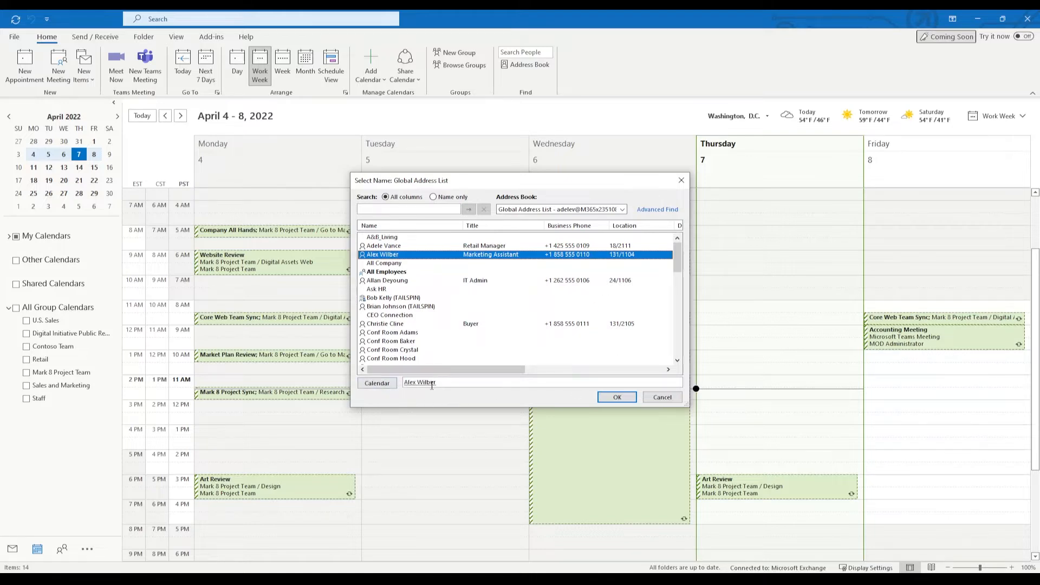
left_click(618, 399)
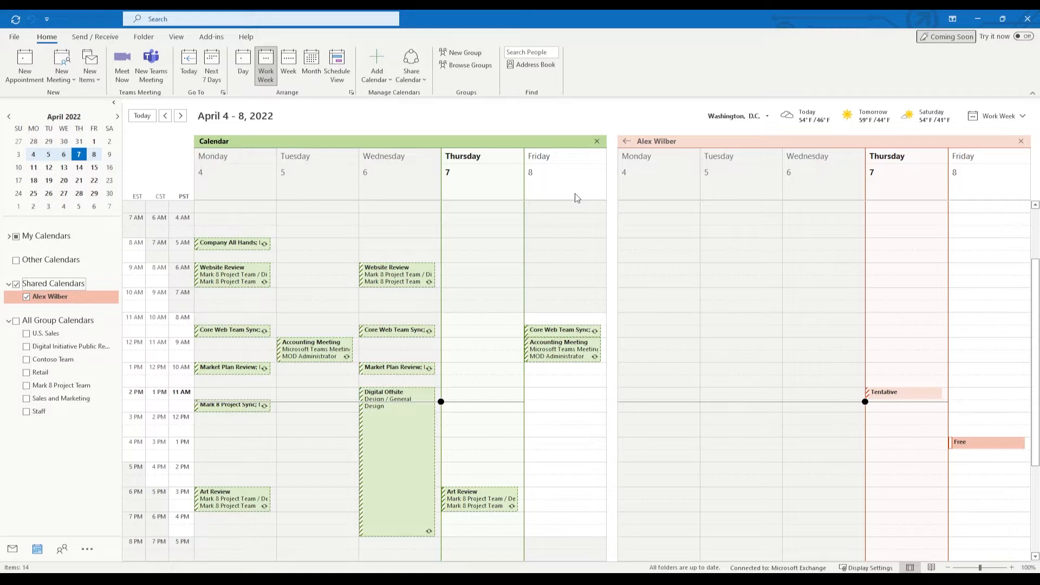
left_click(626, 143)
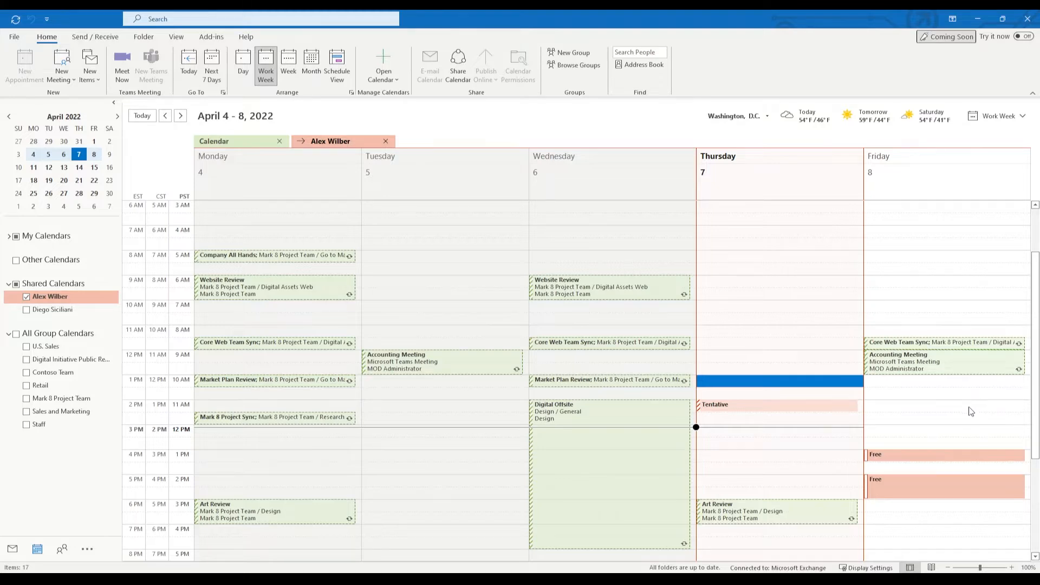
- Create a meeting with all displayed calendar owners for Friday, April 8 at 10:00 AM Pacific, titled "Weekly Overview of Active Projects"
left_click(902, 385)
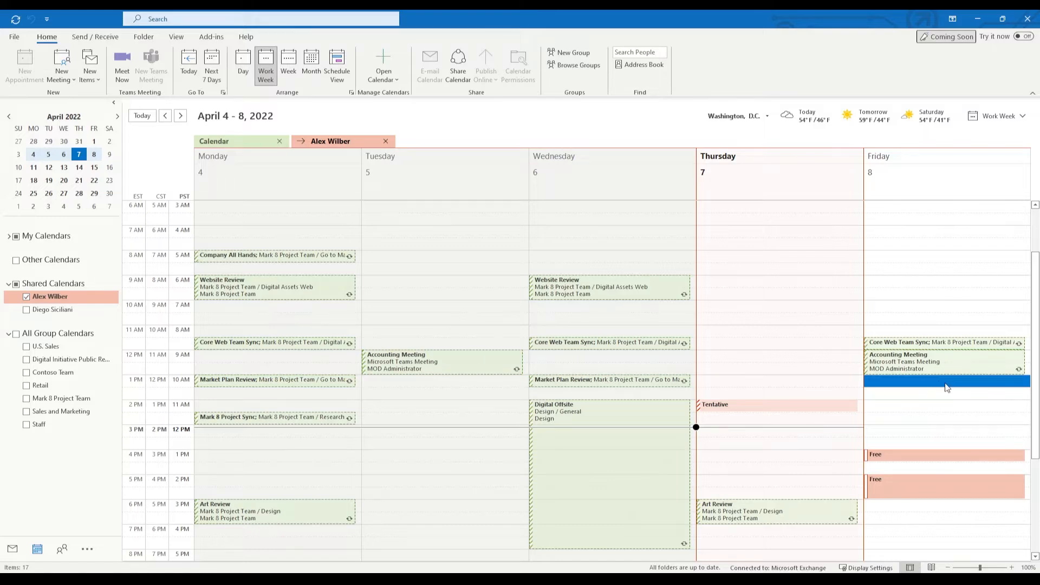
left_click(64, 81)
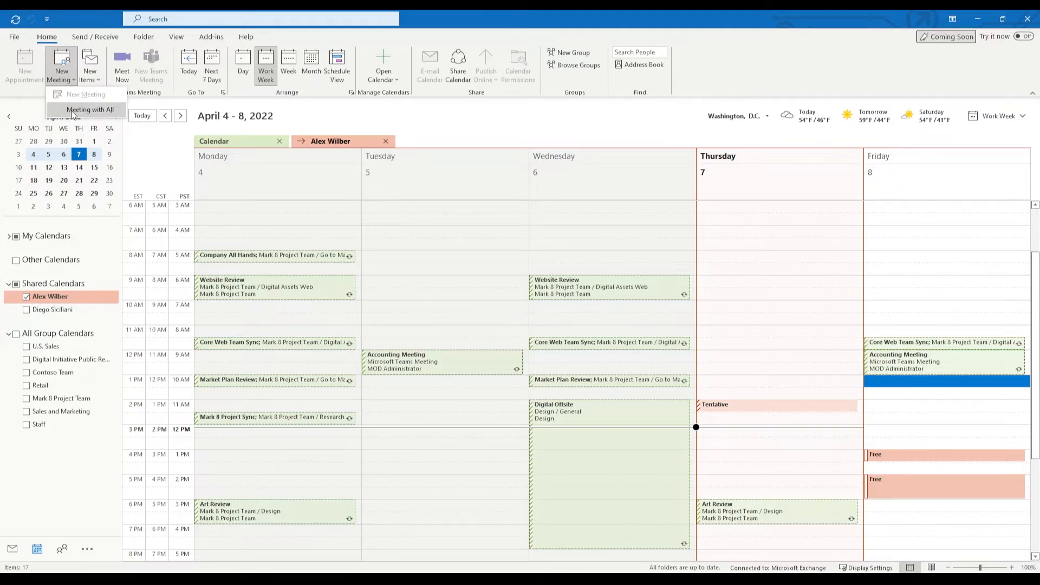
left_click(72, 112)
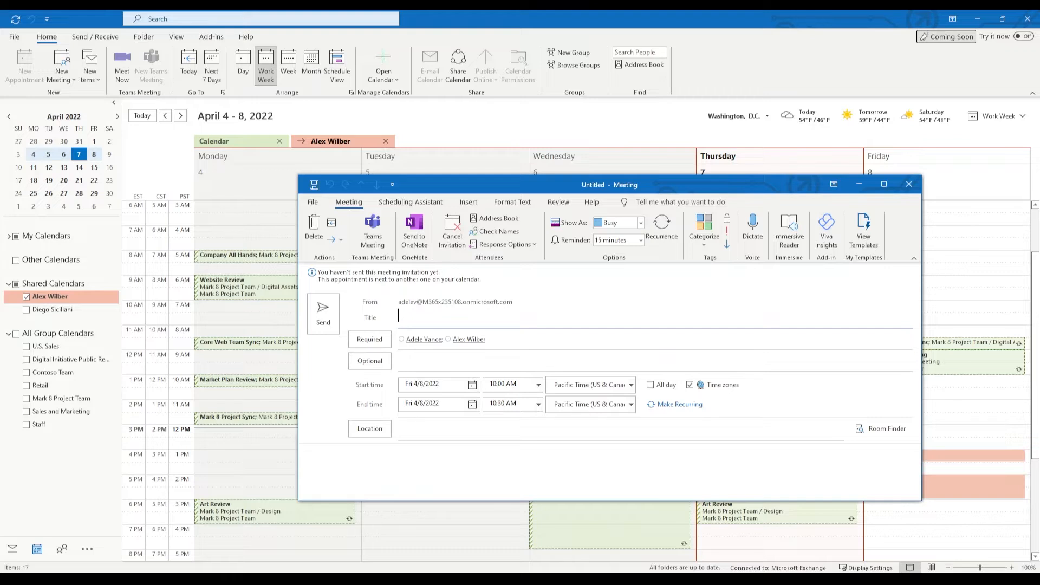
type("Weekly Overview of Active Projects")
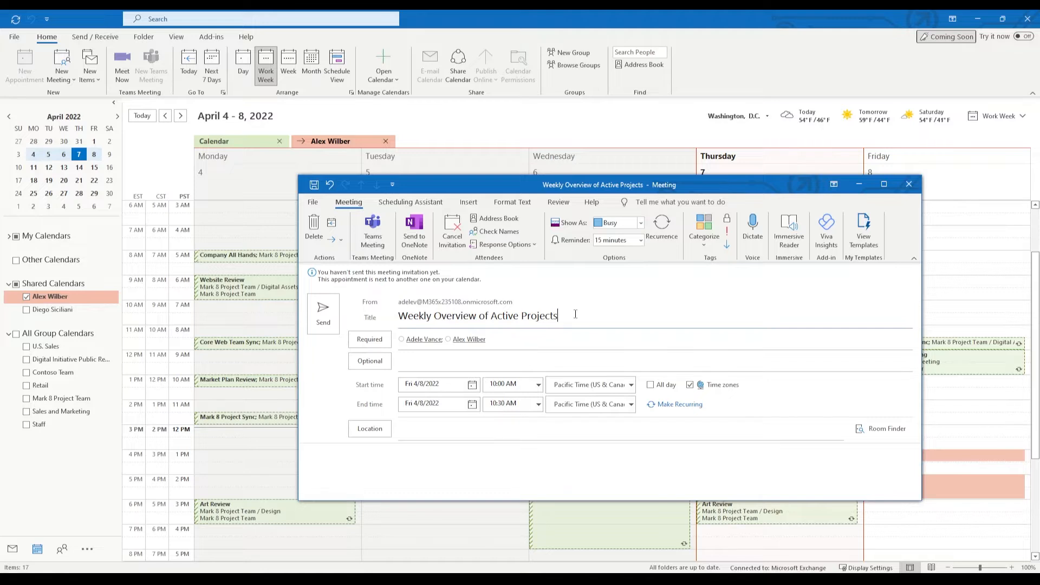
left_click(534, 339)
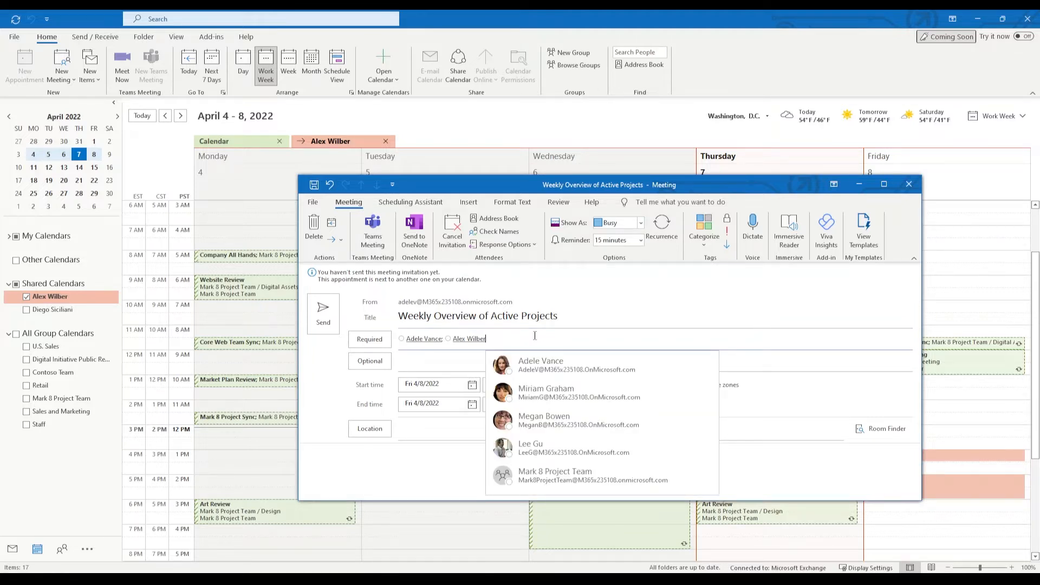
left_click(453, 358)
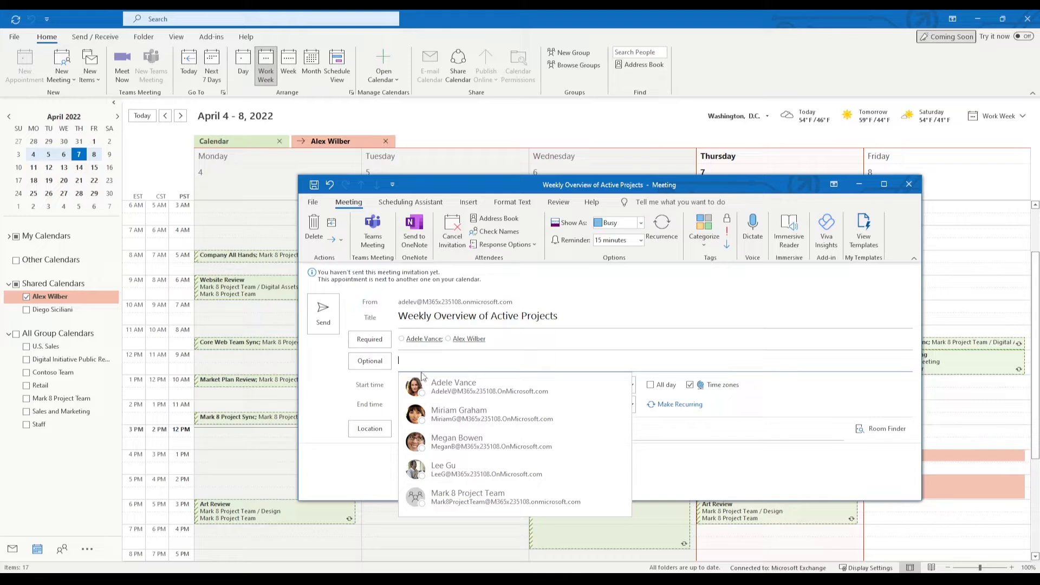
left_click(373, 389)
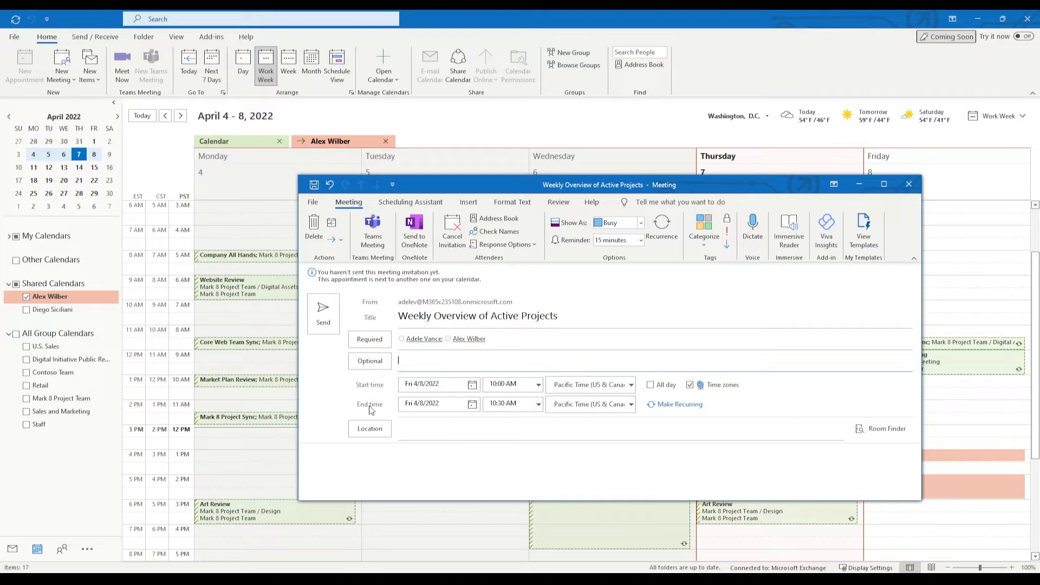
- Set the meeting's end time to 11:00 AM and make it recur weekly on Friday with no end date
left_click(538, 405)
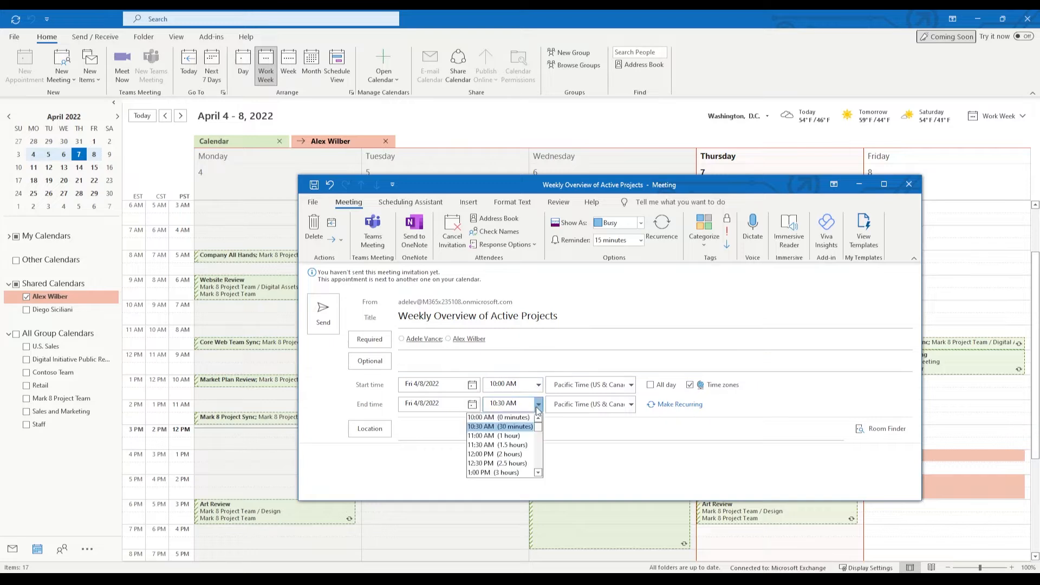
left_click(499, 439)
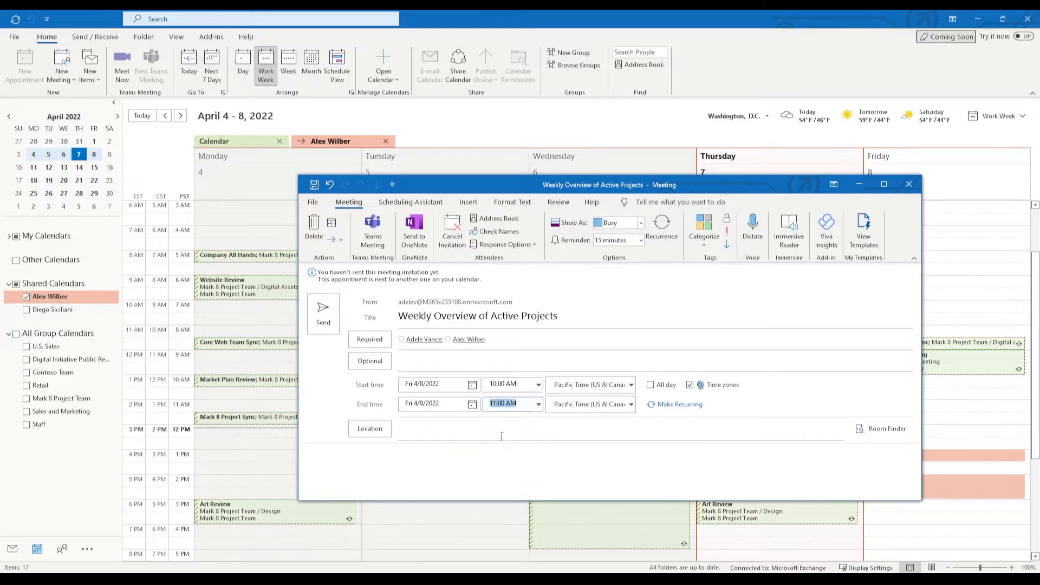
left_click(672, 407)
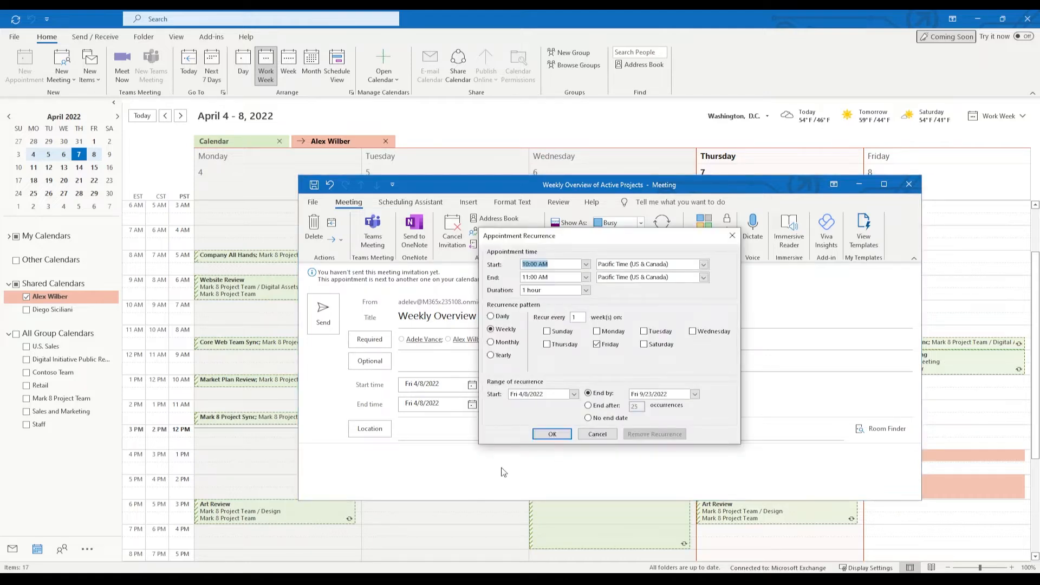
left_click(569, 264)
left_click(612, 422)
left_click(553, 434)
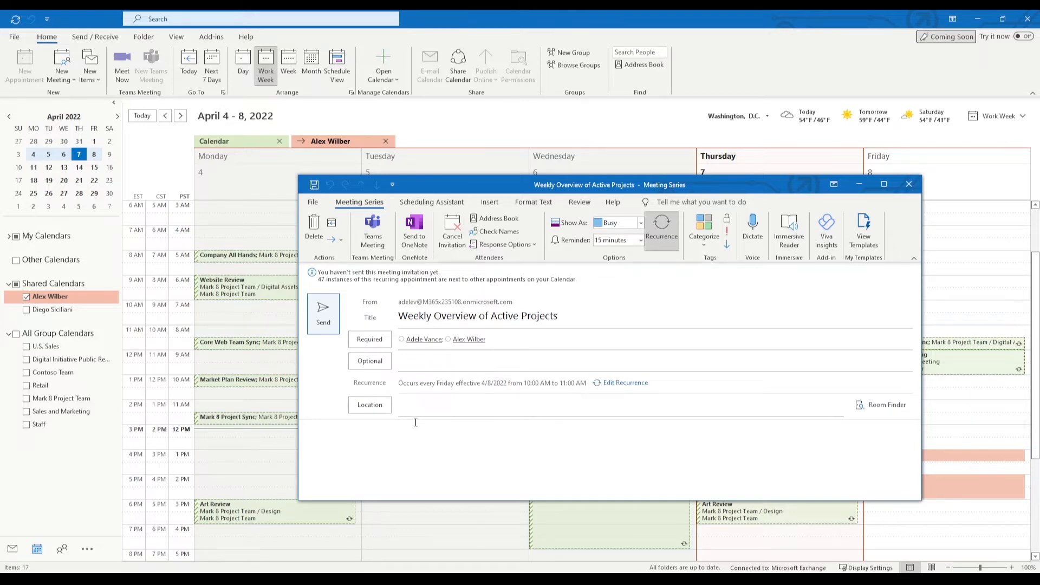
- Make the meeting series an online Microsoft Teams meeting and look through the inserted join details
left_click(431, 408)
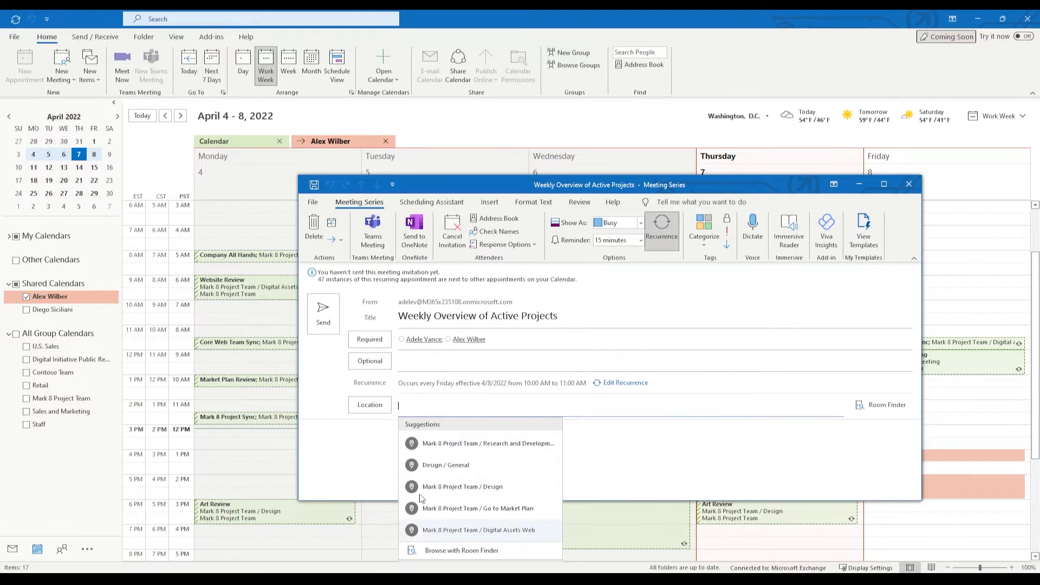
key("Tab")
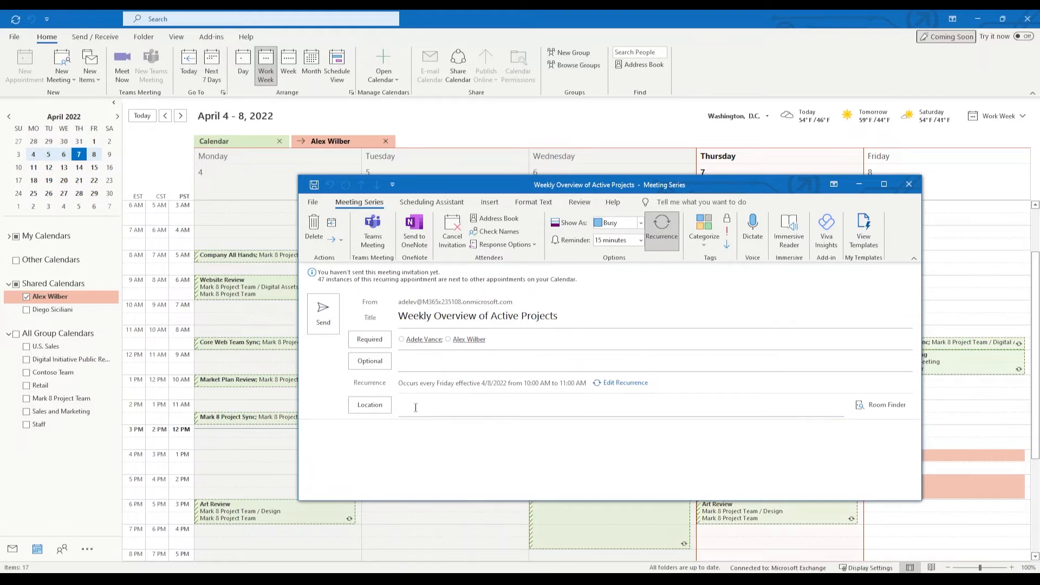
left_click(381, 242)
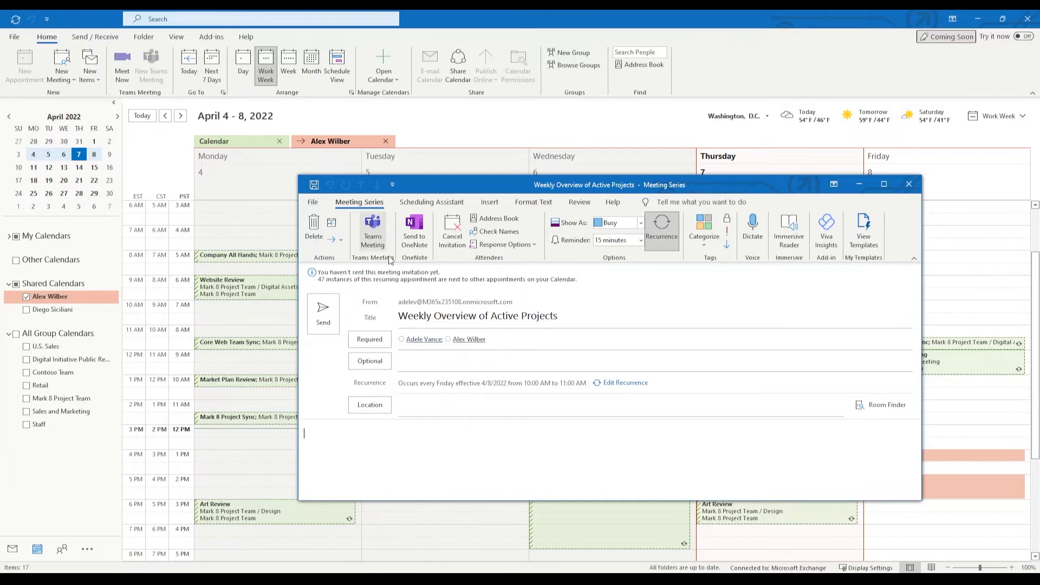
scroll(444, 460, "down", 3)
scroll(462, 470, "up", 2)
scroll(351, 455, "up", 1)
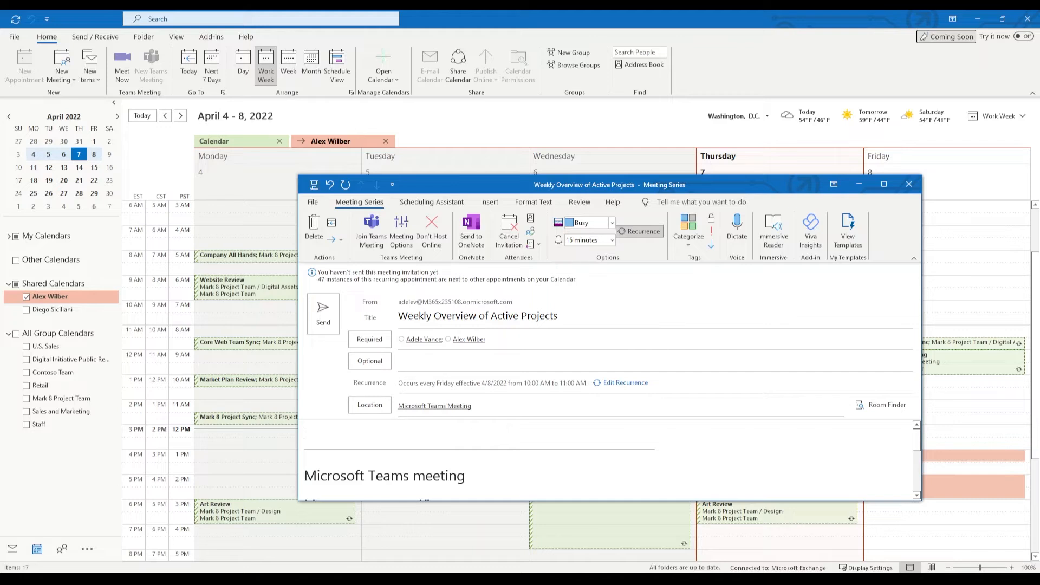
- Add an "Agenda:" to the invitation body with bullets "Review active projects", "Prioritize assignments" and "Q & A", and send the invitation
left_click(328, 428)
type("Agenda: Review active projects Prioritize assignments Q & A")
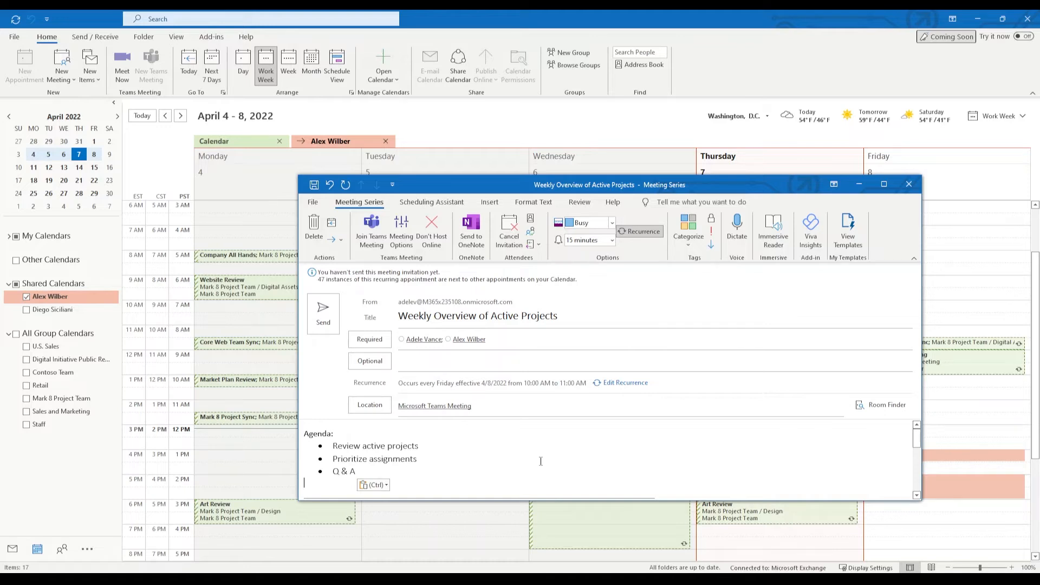
left_click(323, 314)
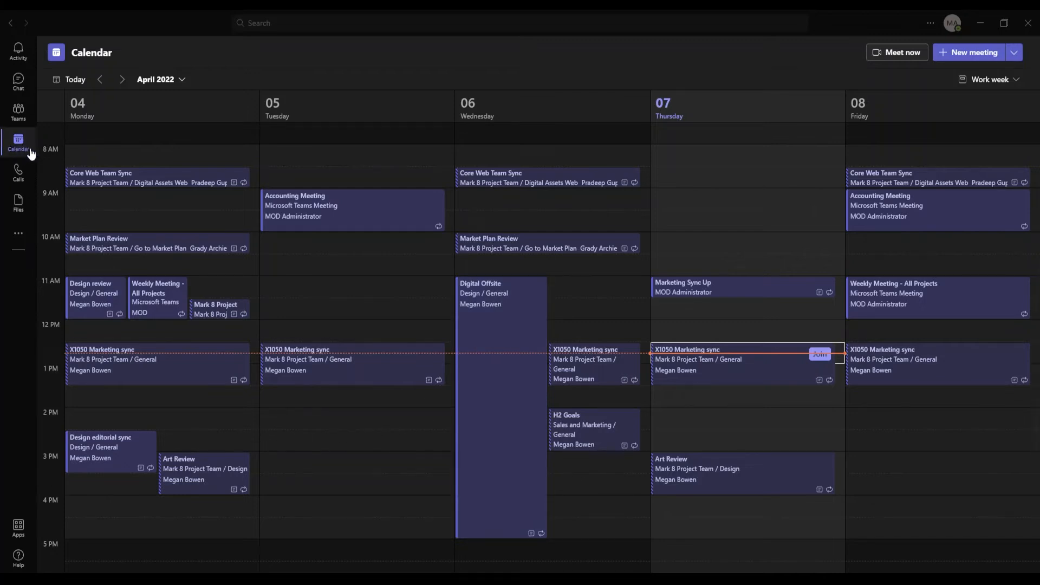
- Switch to the Microsoft Teams calendar and start a new meeting in the Friday, April 8 slot at 2:00 PM
left_click(15, 145)
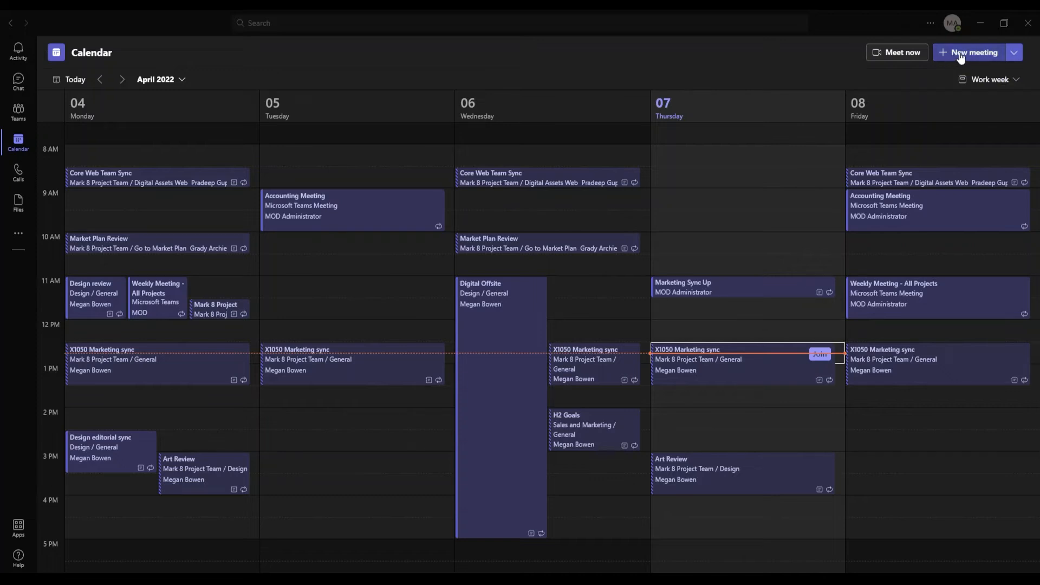
left_click(1017, 56)
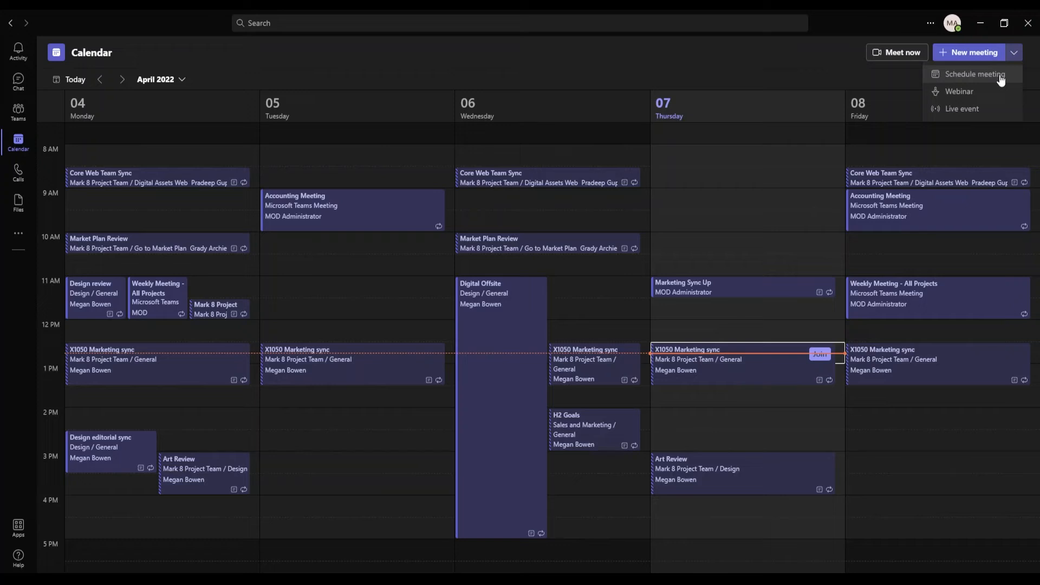
left_click(905, 421)
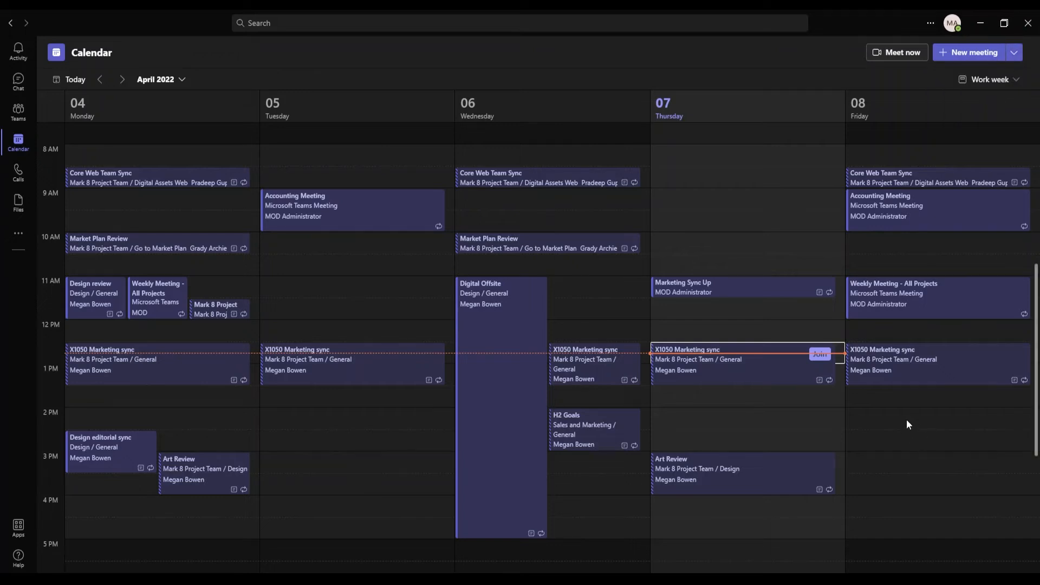
double_click(909, 424)
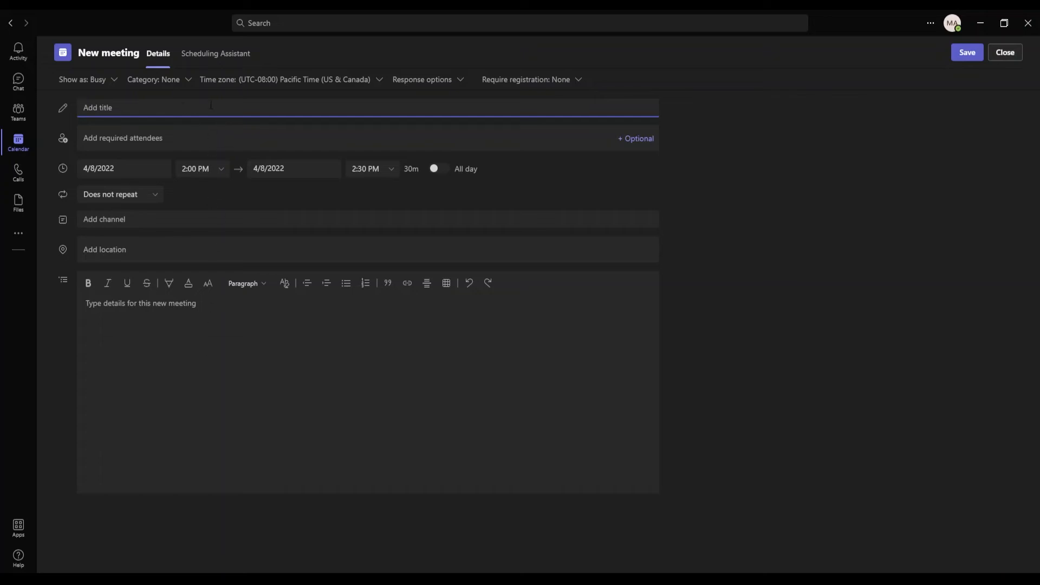
- Using the Scheduling Assistant, add a colleague as a required attendee and extend the meeting to end at 3:00 PM
left_click(212, 60)
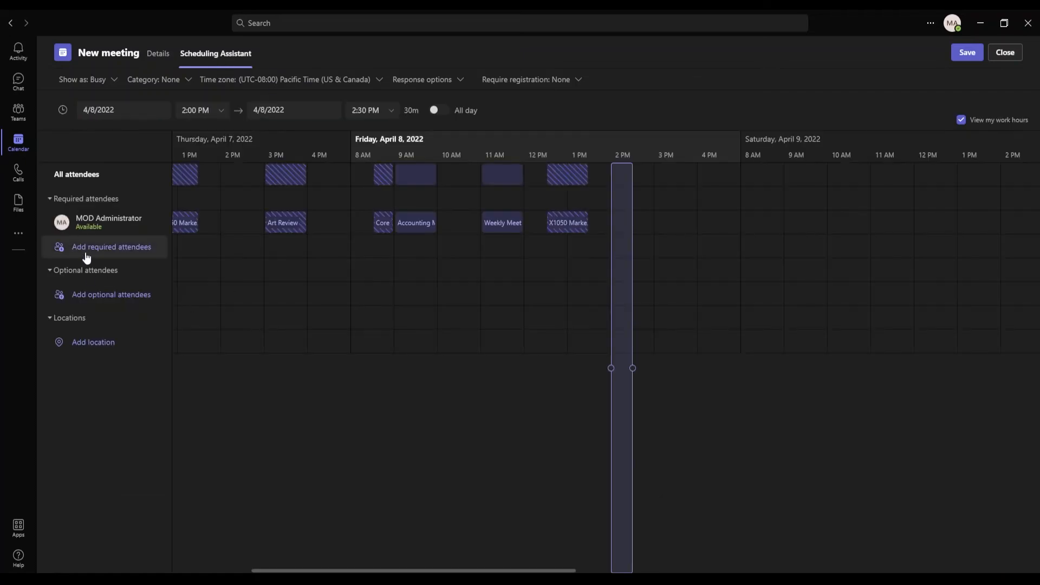
left_click(126, 251)
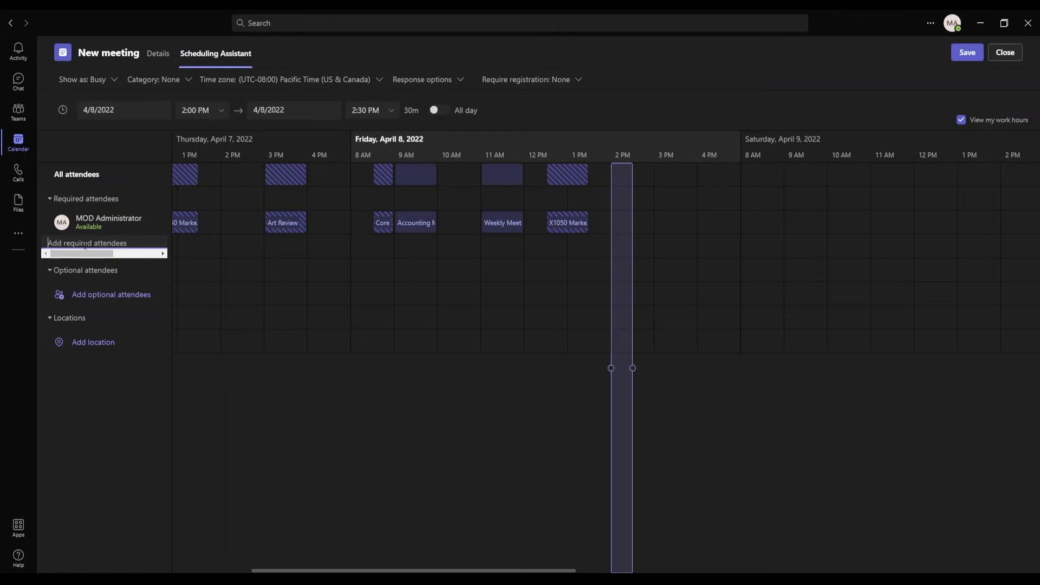
type("alex")
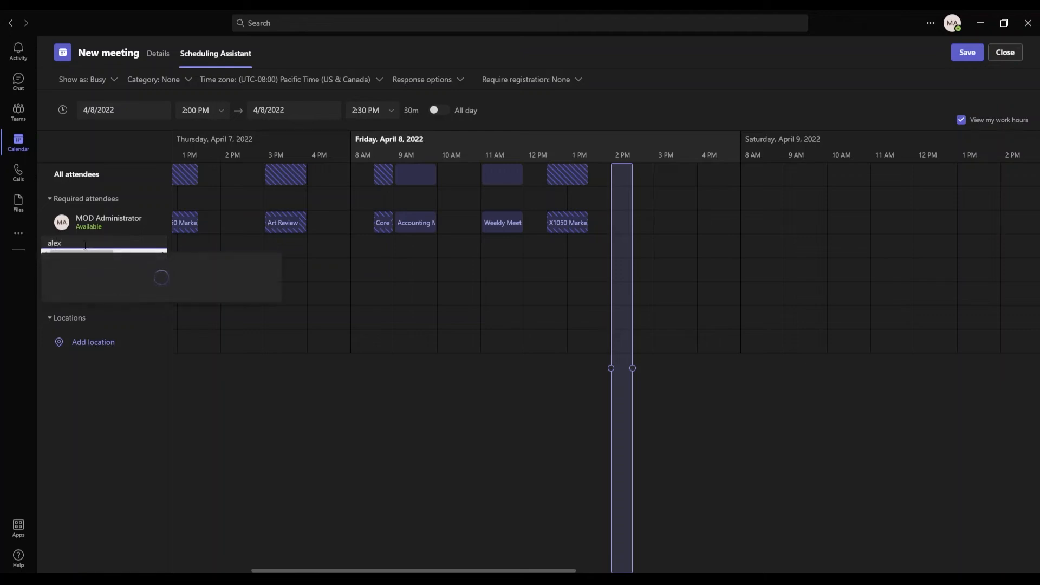
left_click(100, 274)
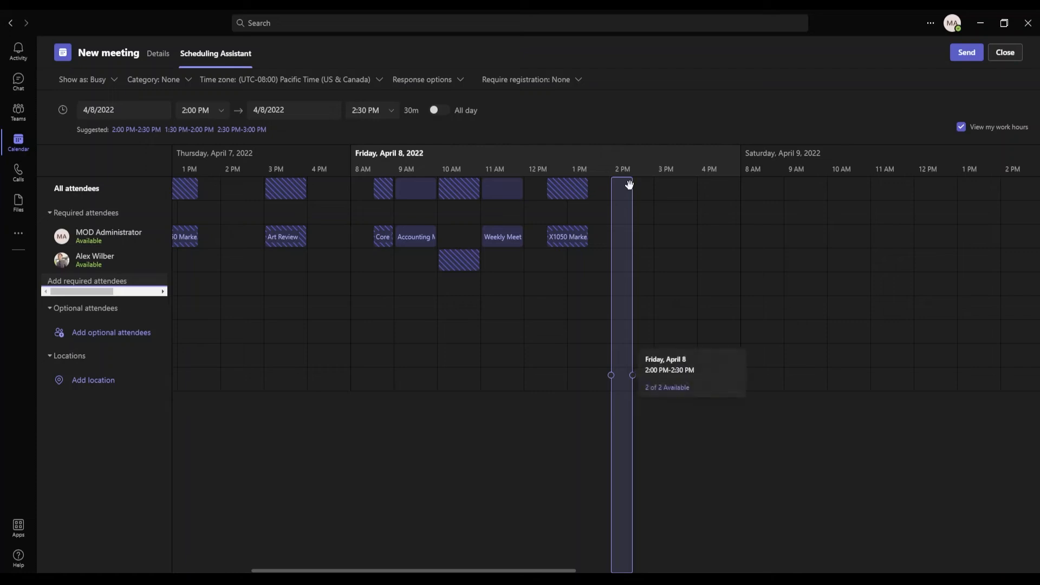
left_click(633, 376)
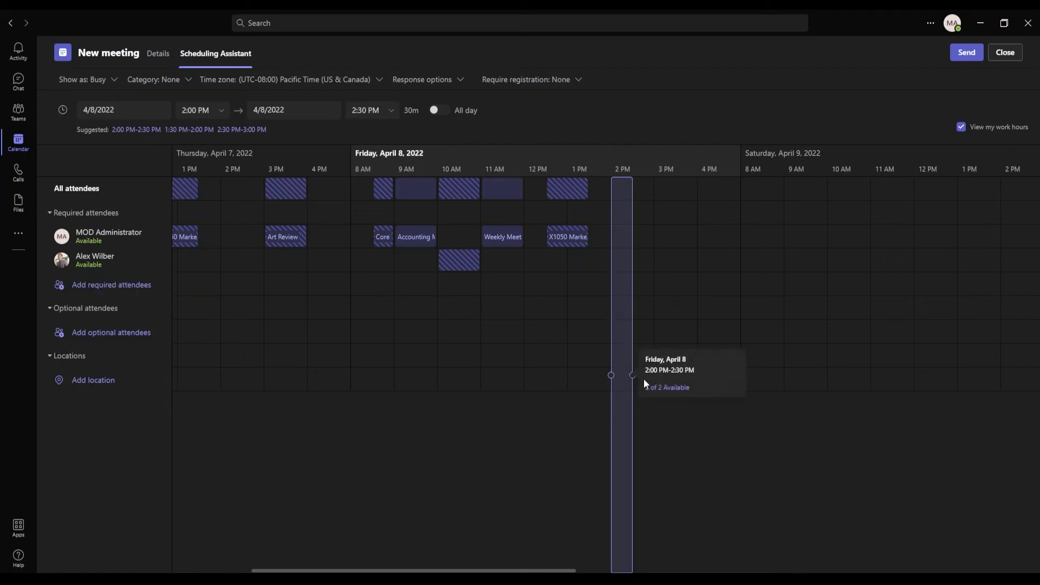
left_click_drag(632, 389, 655, 392)
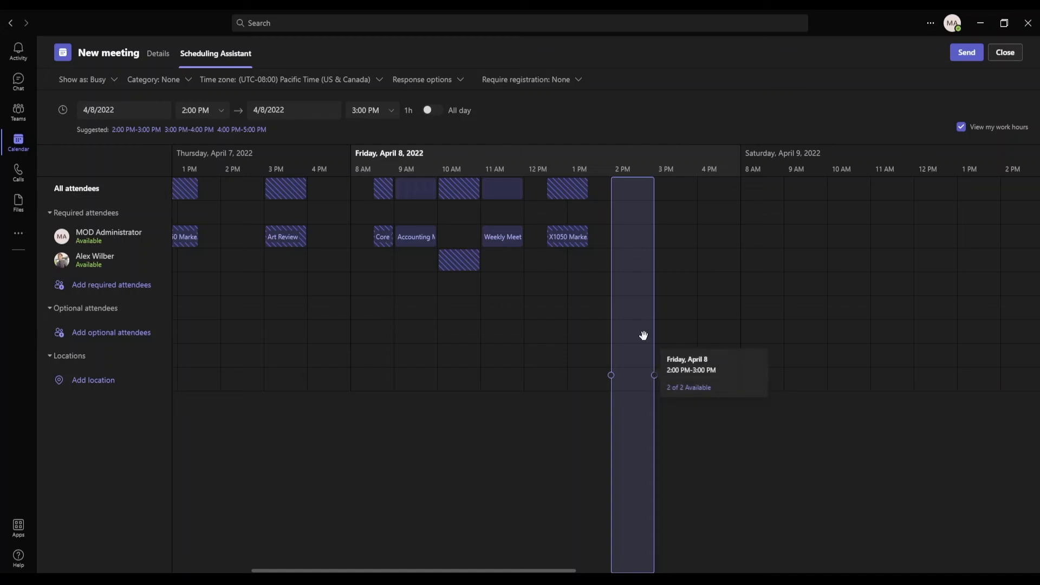
- Return to the meeting details, reveal the optional attendees field and look through the available recurrence choices
left_click(159, 56)
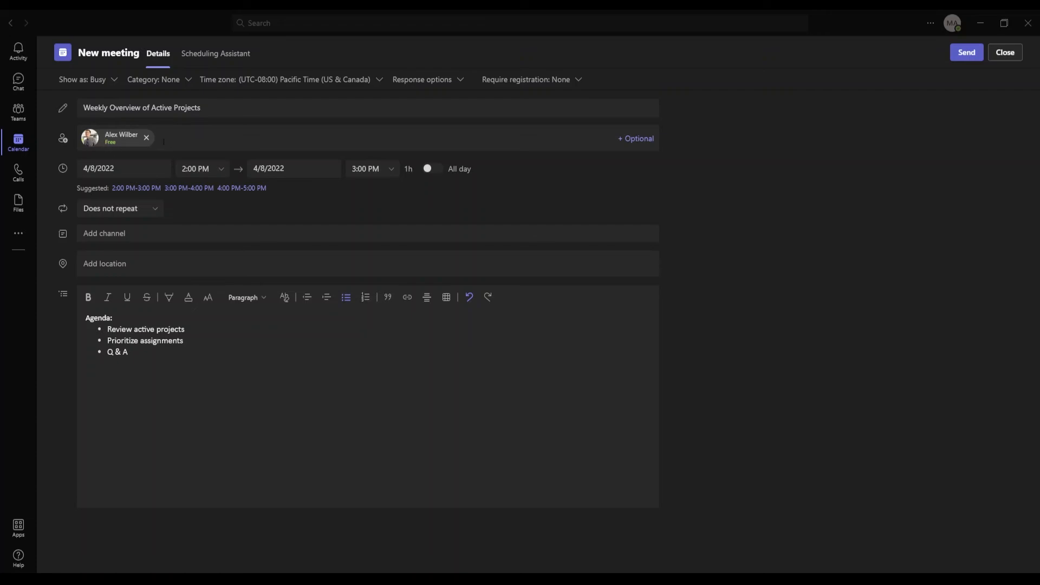
left_click(635, 140)
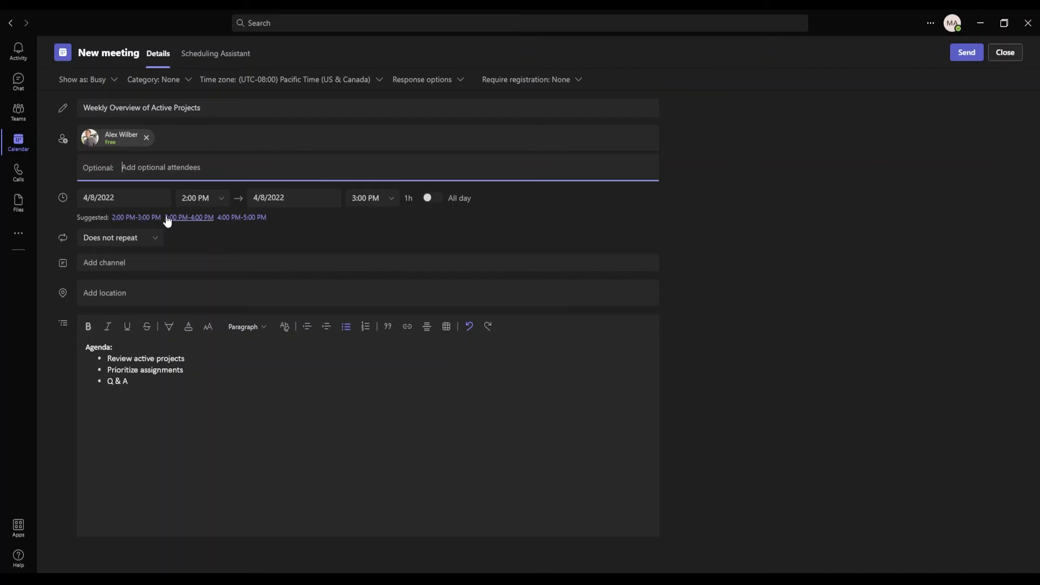
left_click(151, 240)
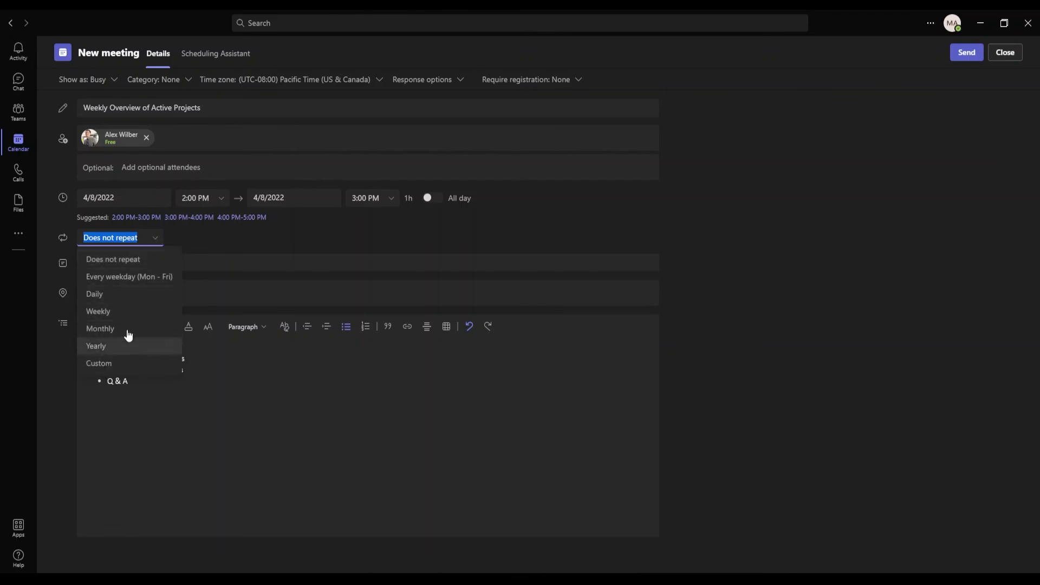
left_click(206, 241)
- Add the General channel of the Contoso marketing team to the meeting
left_click(132, 264)
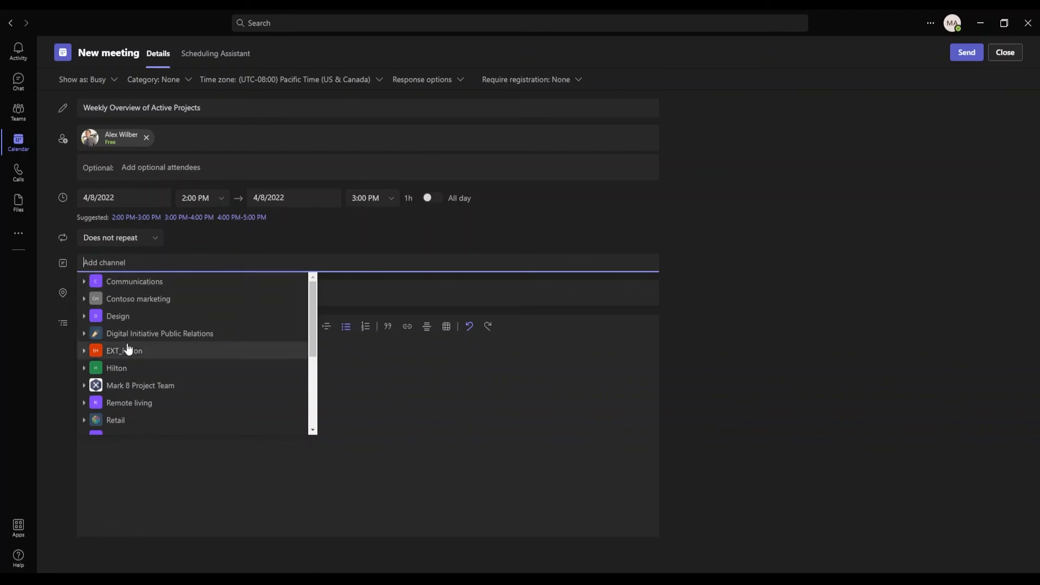
left_click(129, 300)
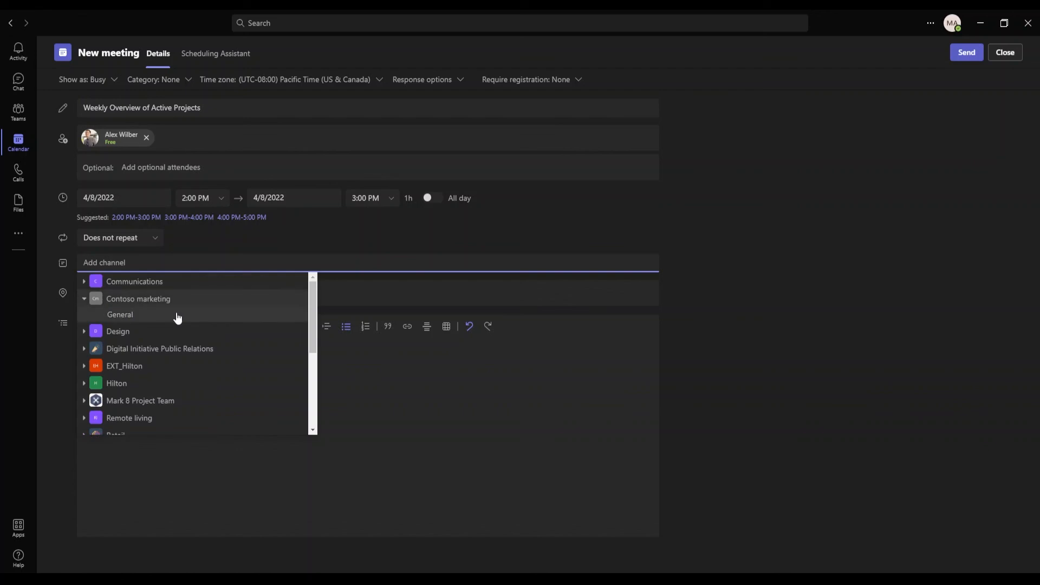
left_click(126, 315)
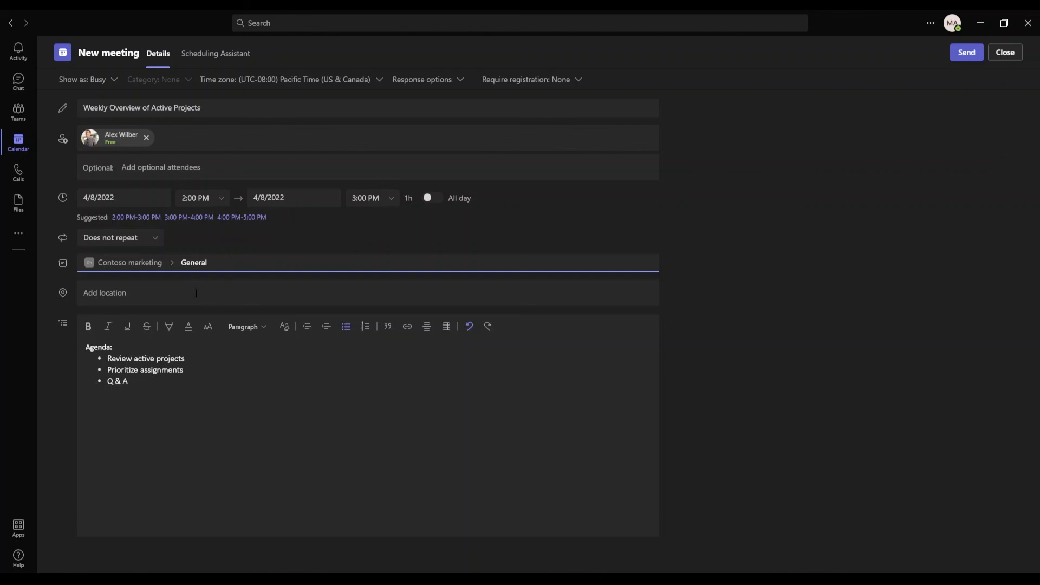
- Check the location field and the agenda, send the meeting invitation and look over the work week in the calendar
left_click(139, 294)
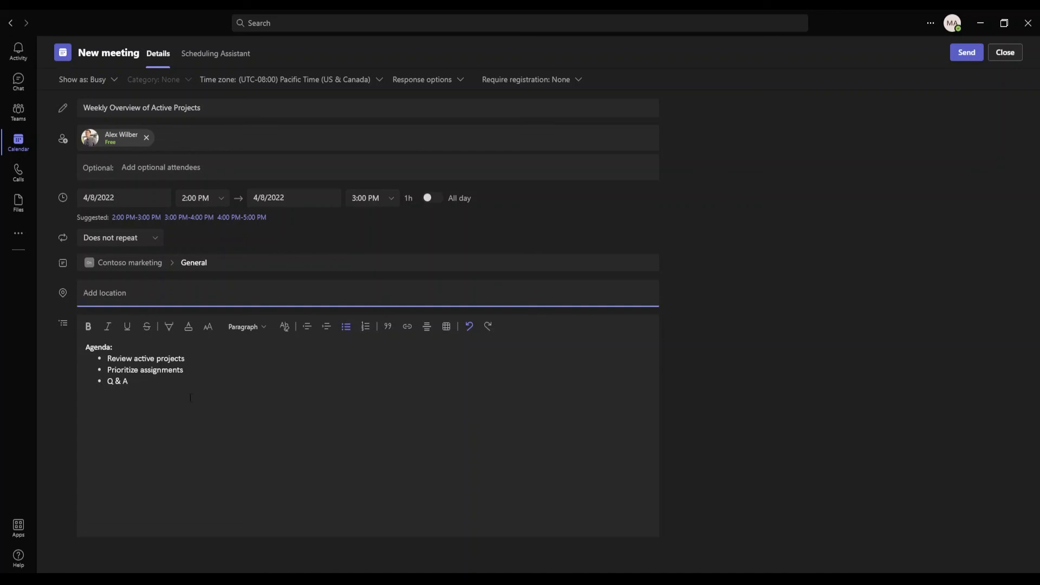
left_click_drag(87, 349, 184, 389)
left_click(243, 394)
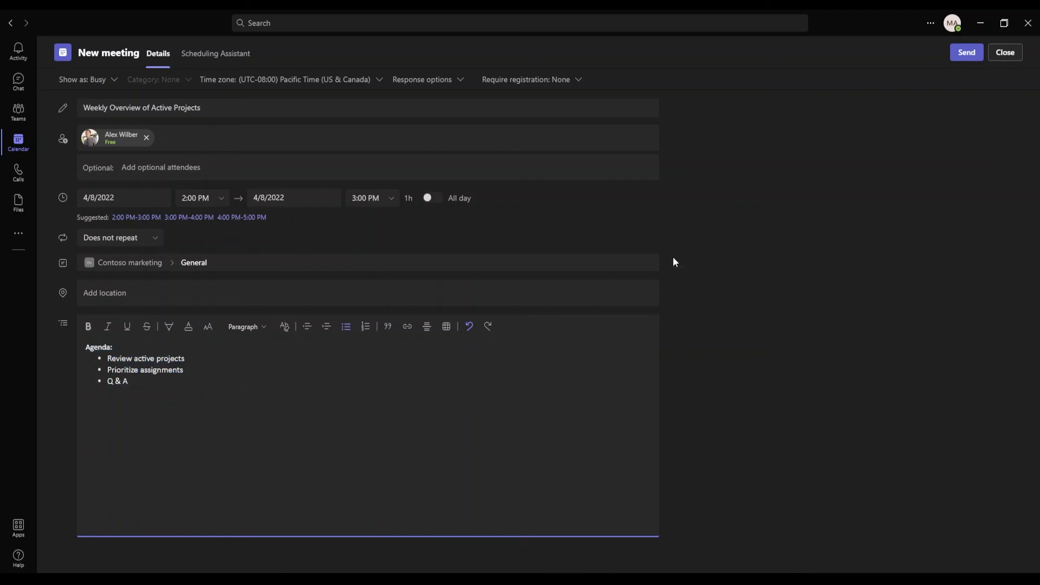
left_click(963, 56)
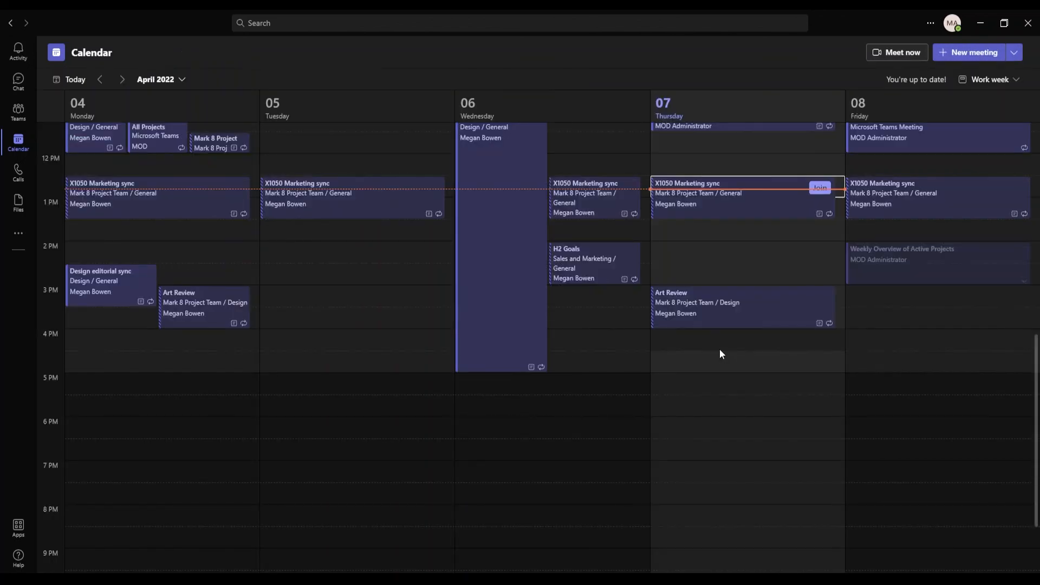
scroll(721, 352, "up", 1)
scroll(720, 353, "up", 1)
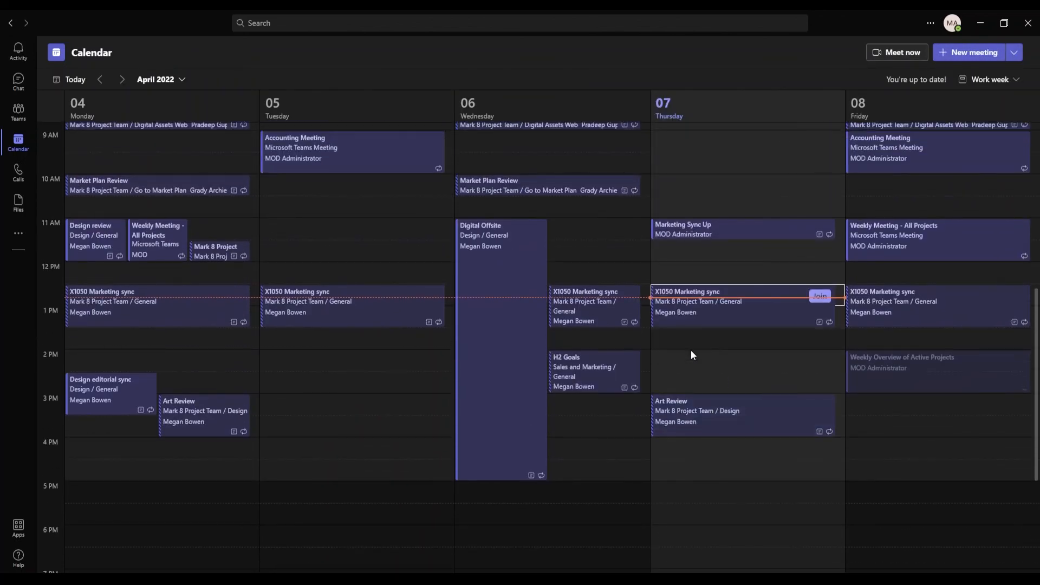